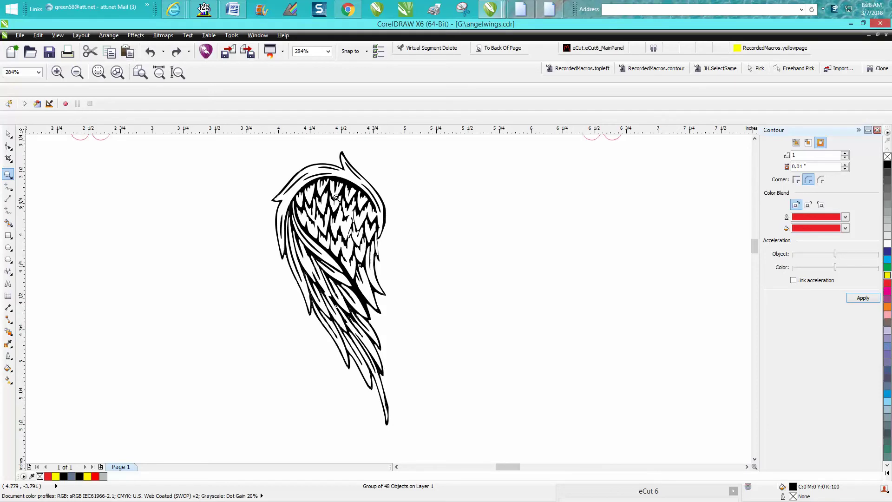
- Ungroup the angel wing into its 48 pieces, then weld all of them into one curve
left_click(8, 135)
left_click_drag(248, 145, 453, 451)
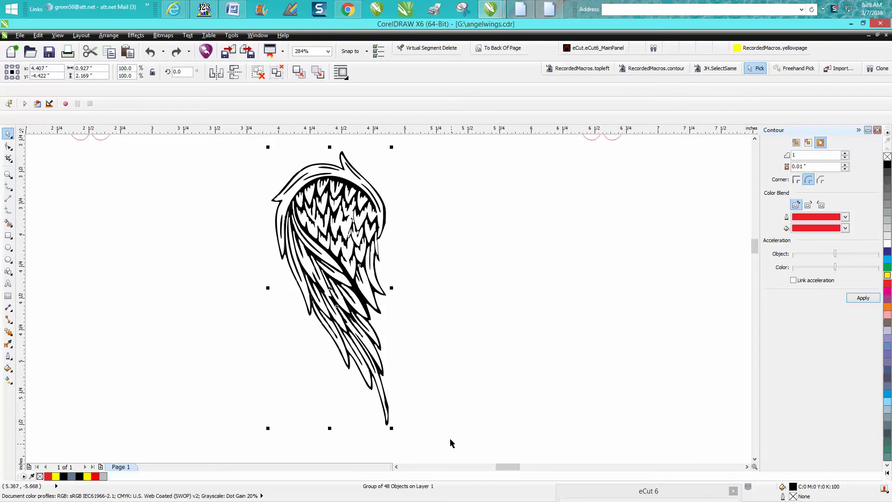
left_click(113, 39)
left_click(127, 105)
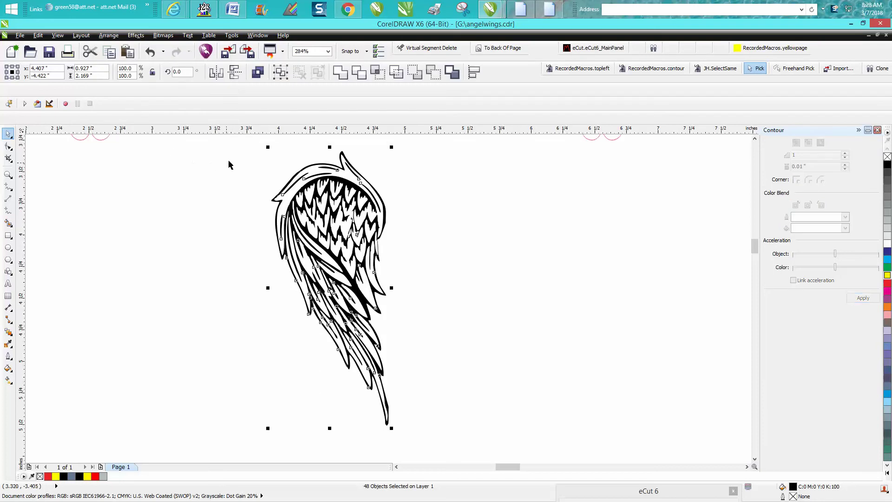
left_click_drag(247, 143, 454, 453)
left_click(344, 75)
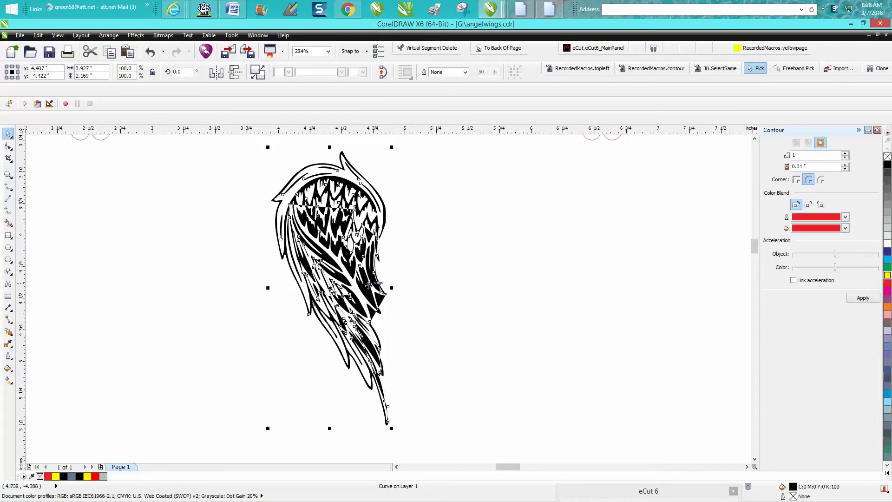
- Undo the weld and regroup all 48 wing pieces into one group
left_click(151, 52)
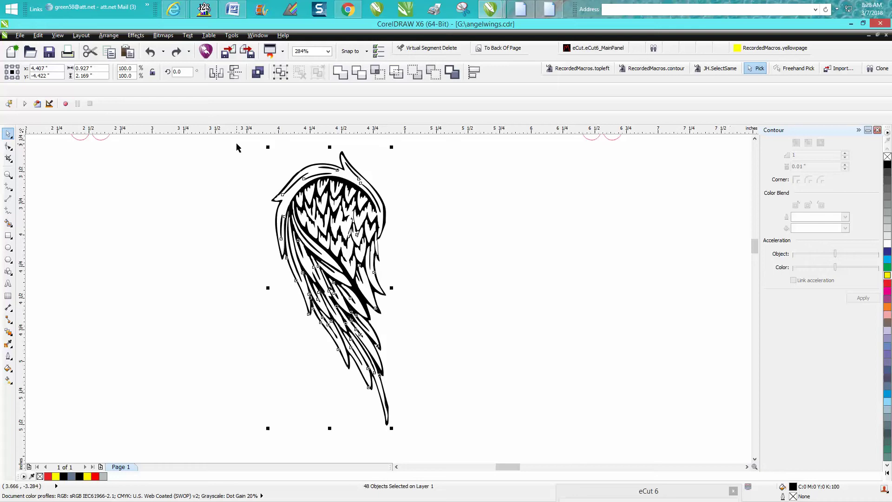
left_click_drag(227, 144, 468, 447)
left_click(108, 36)
left_click(128, 93)
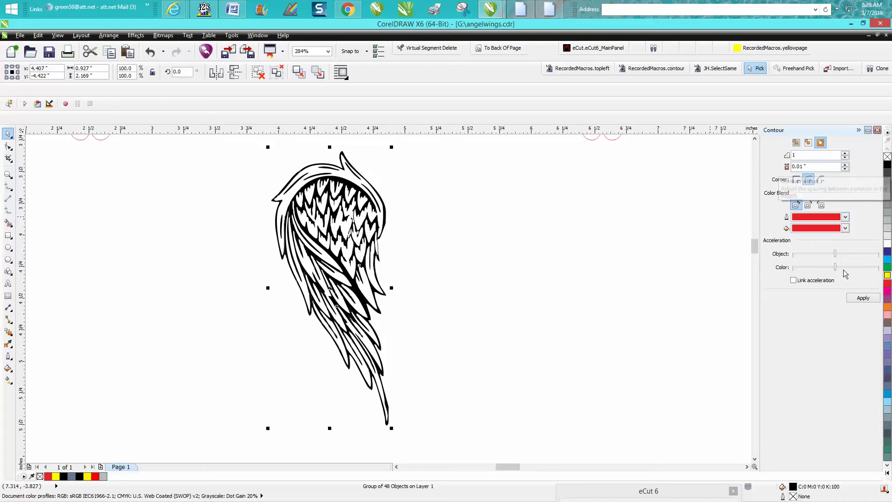
- Replace the thin 0.01-inch contour with a red outside contour at 0.05-inch offset
left_click(865, 297)
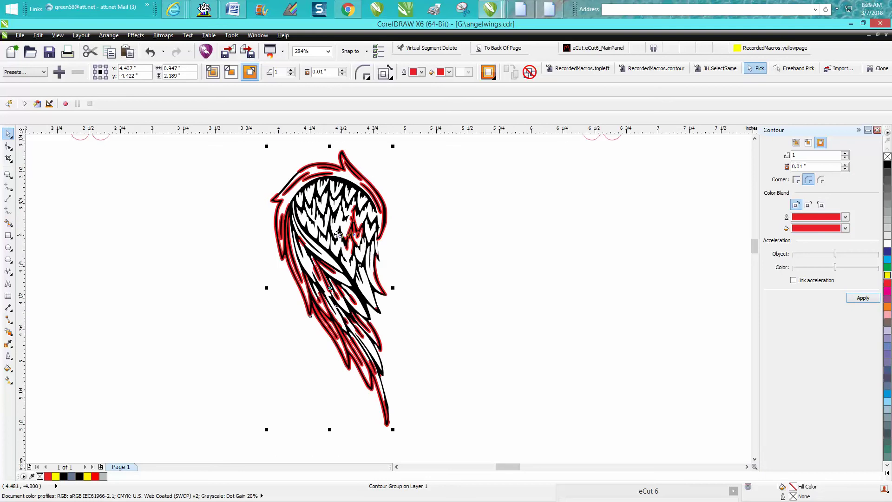
left_click(150, 52)
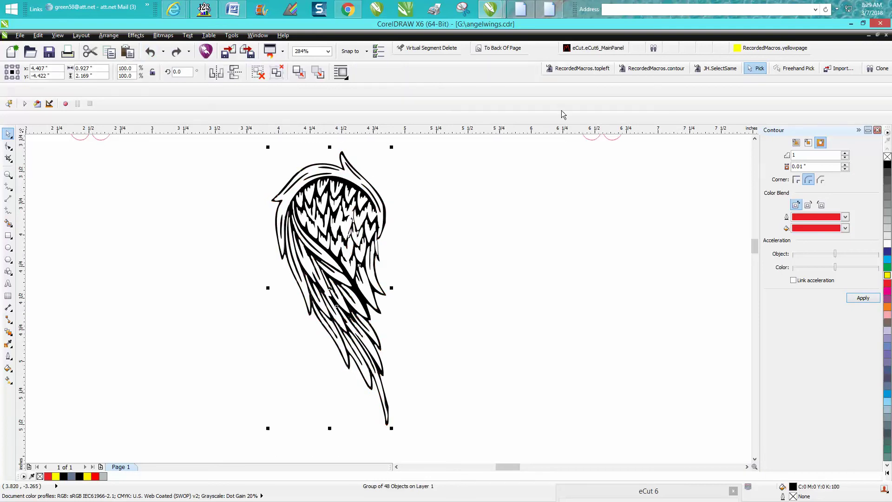
left_click_drag(818, 167, 766, 162)
type(".05")
left_click(858, 300)
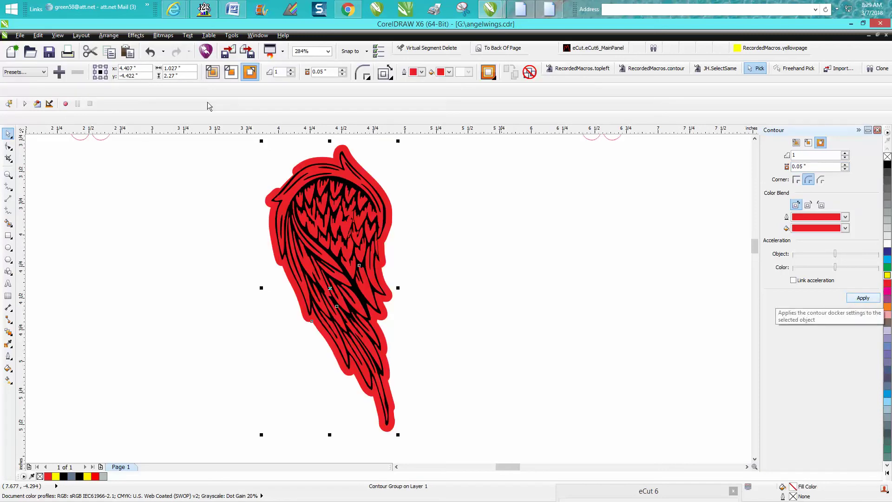
- Break the contour group apart so the red contour becomes its own curve
left_click(109, 36)
left_click(159, 139)
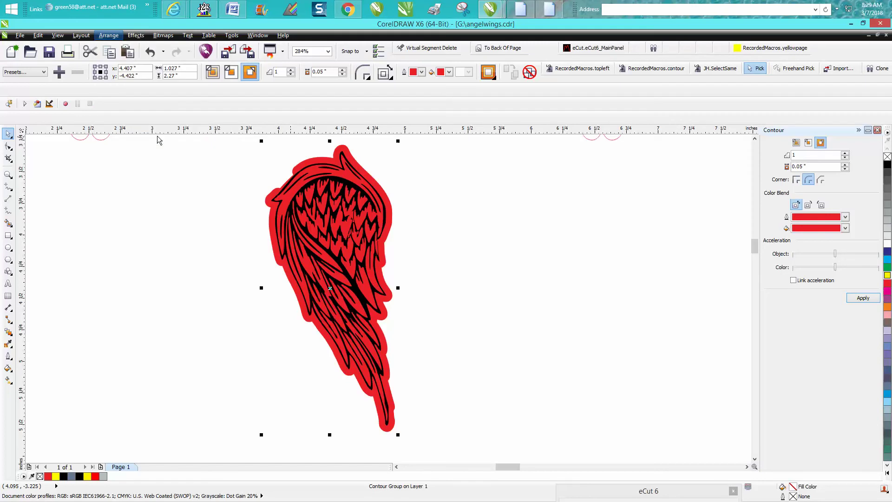
left_click(172, 163)
left_click(352, 163)
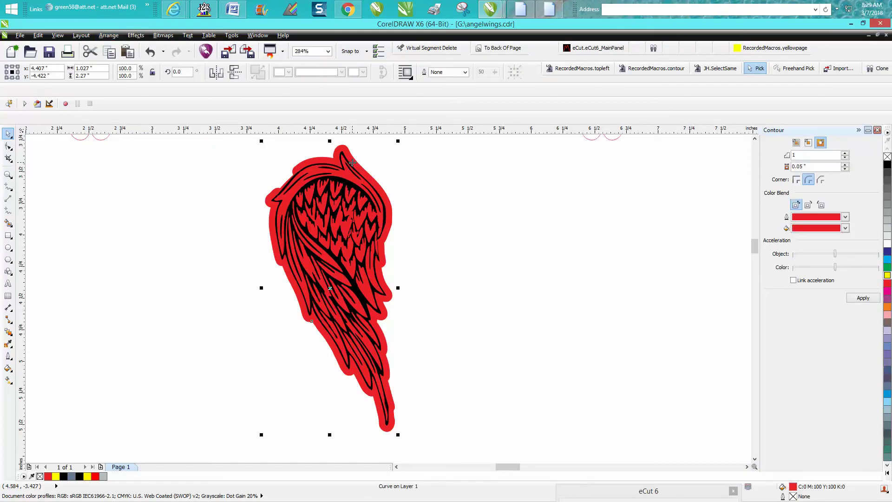
left_click_drag(352, 162, 353, 162)
left_click(391, 171)
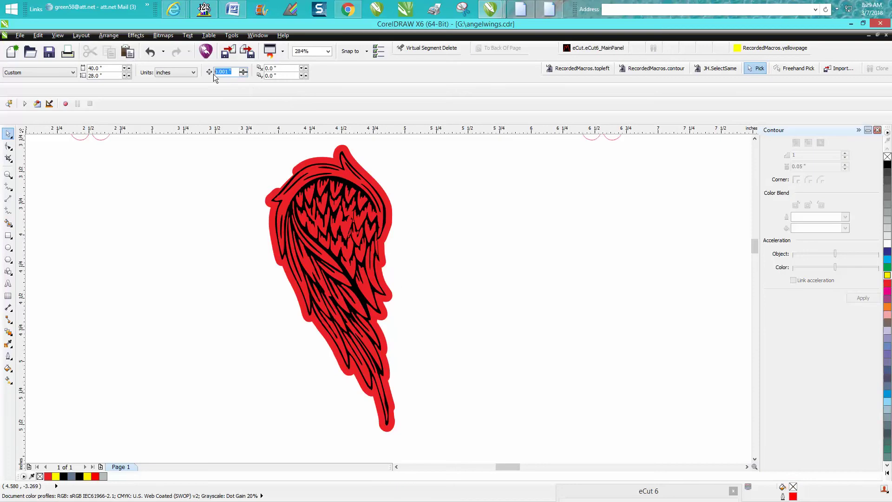
- Turn the red contour into an unfilled red hairline outline and move it back over the wing
left_click(349, 155)
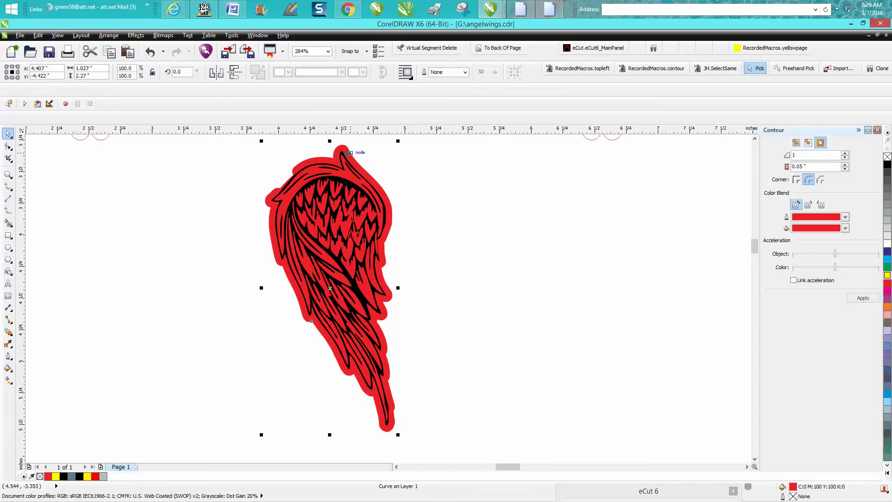
left_click_drag(348, 152, 601, 152)
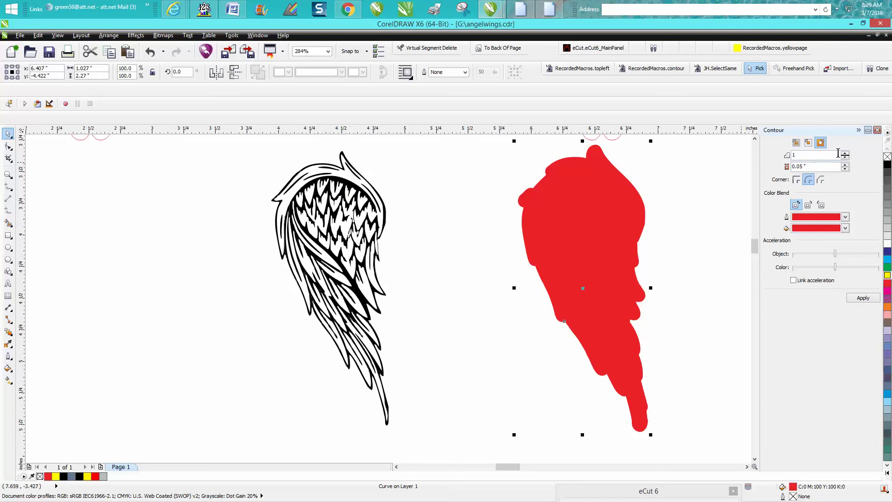
left_click(887, 156)
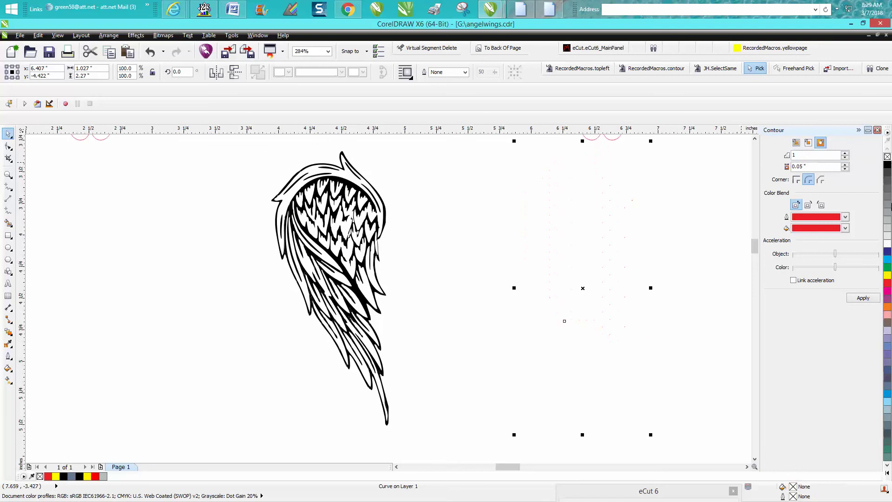
right_click(887, 282)
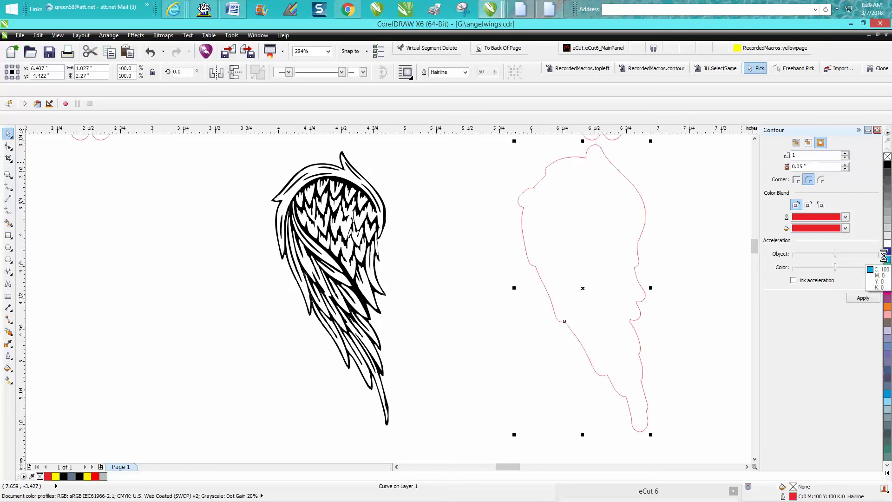
key("Left")
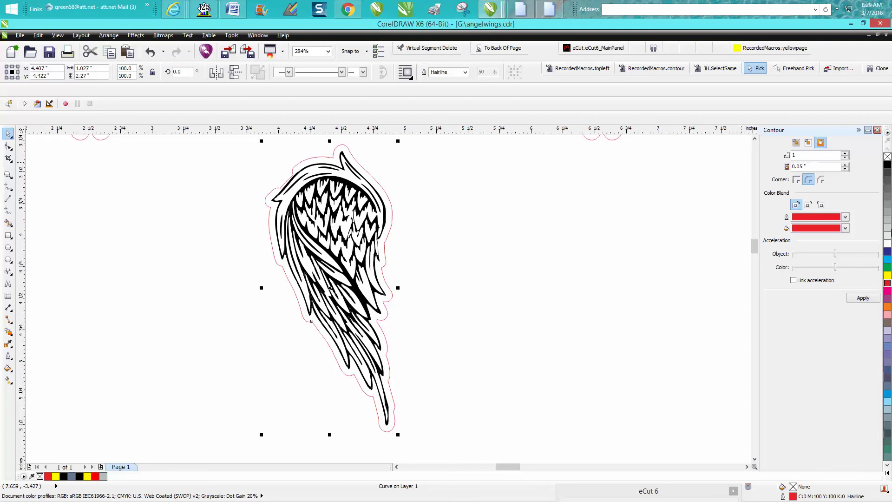
left_click(155, 56)
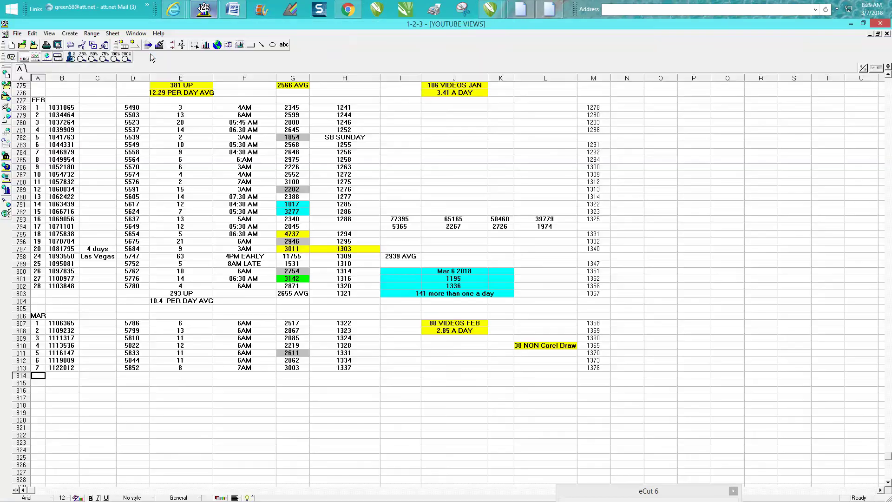
- Back in the wing drawing, undo repeatedly until the red contour is completely gone
left_click(850, 23)
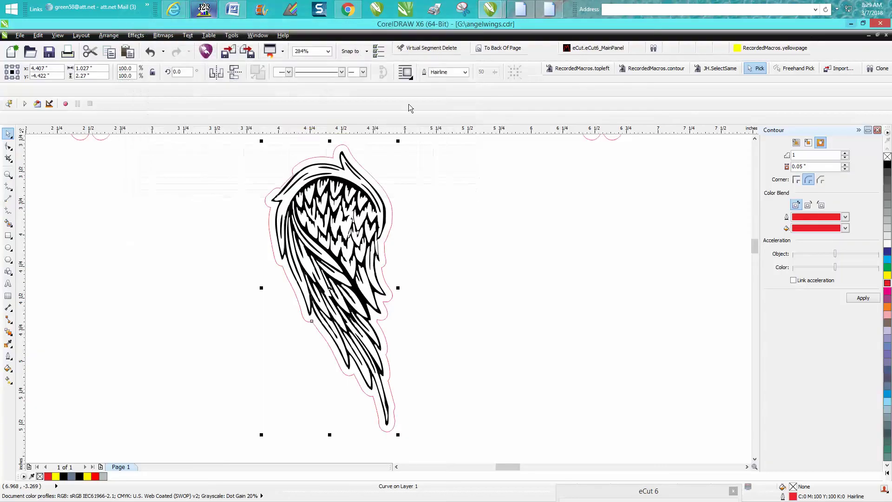
left_click(150, 52)
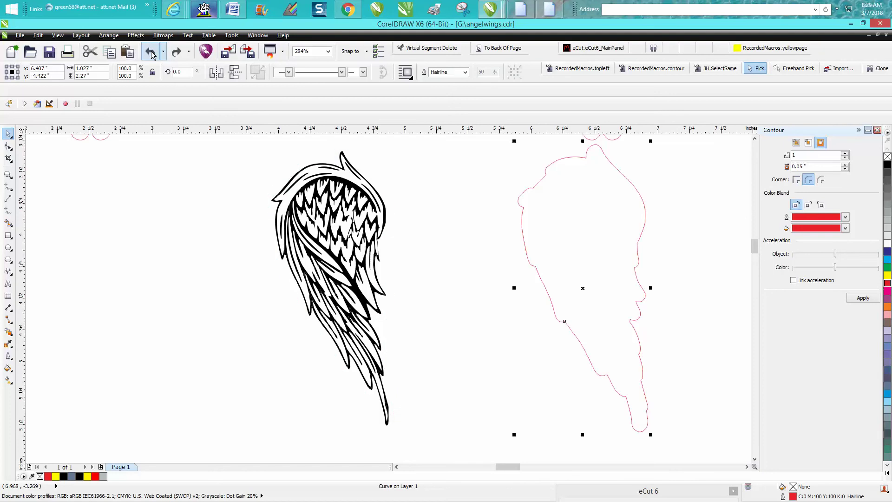
left_click(150, 53)
left_click(150, 52)
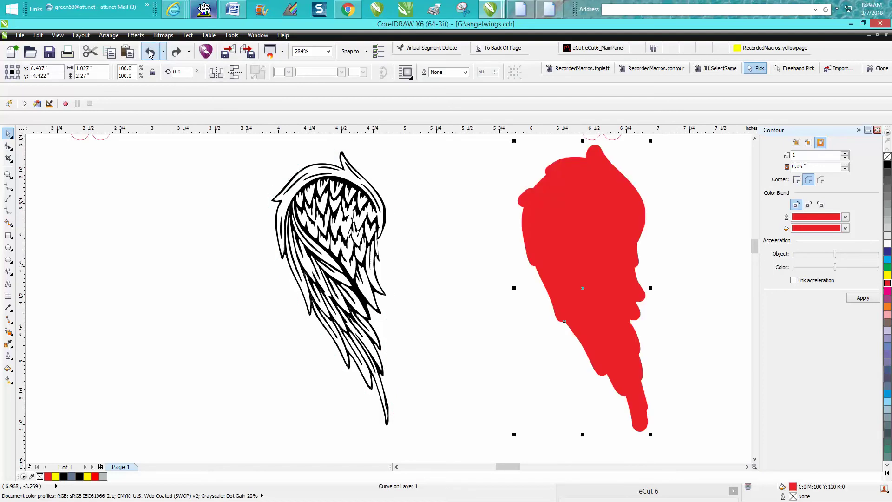
left_click(150, 53)
left_click(150, 52)
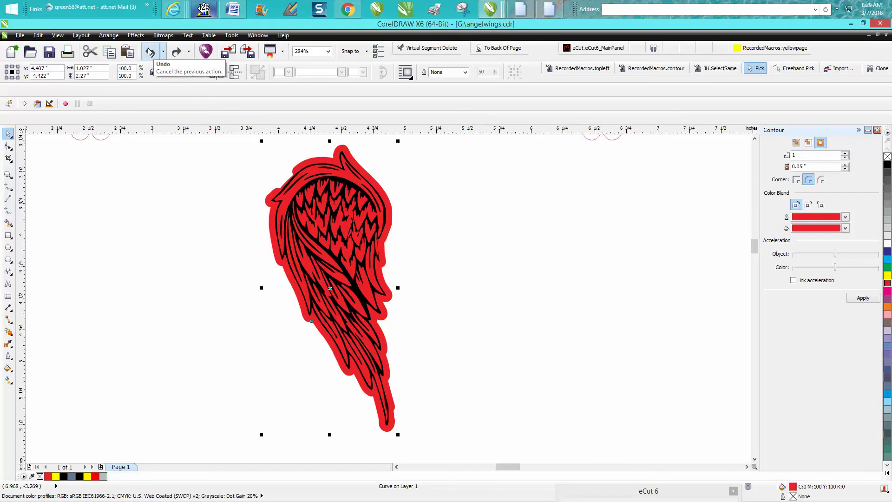
left_click(150, 52)
left_click(151, 52)
left_click(150, 52)
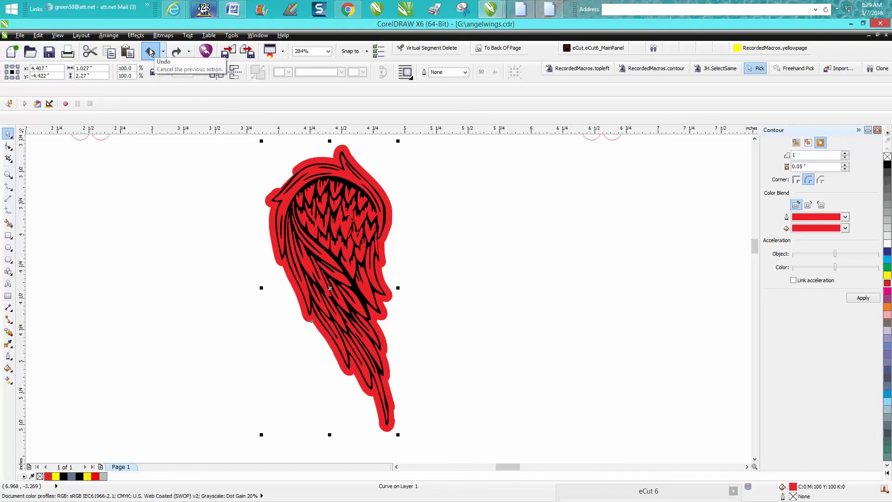
left_click(150, 52)
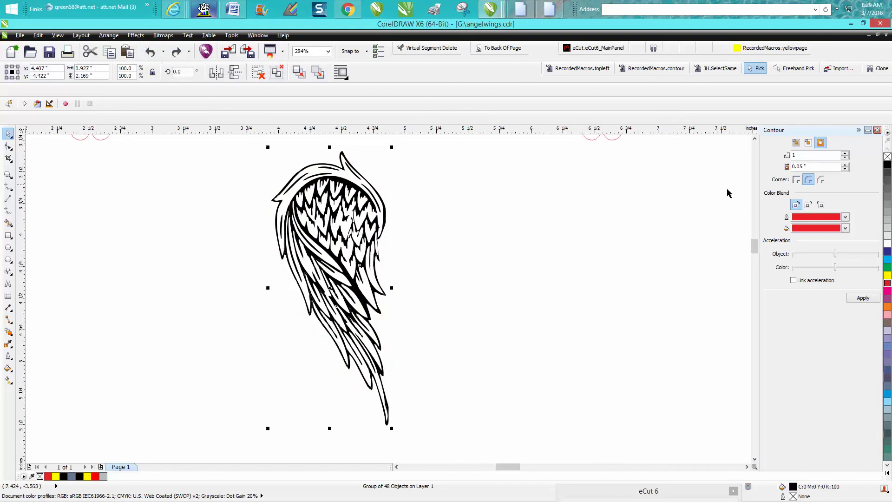
- Try a contour with mitered corners on the wing, then undo it
left_click(797, 180)
left_click(860, 297)
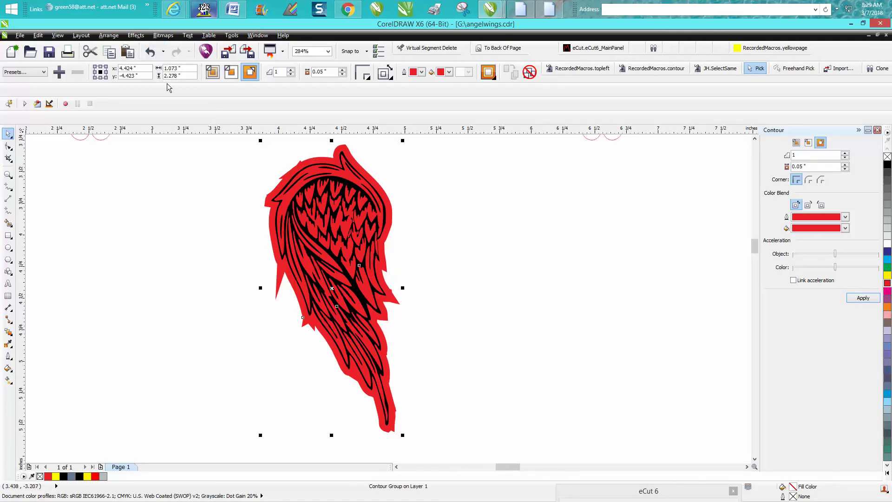
left_click(154, 55)
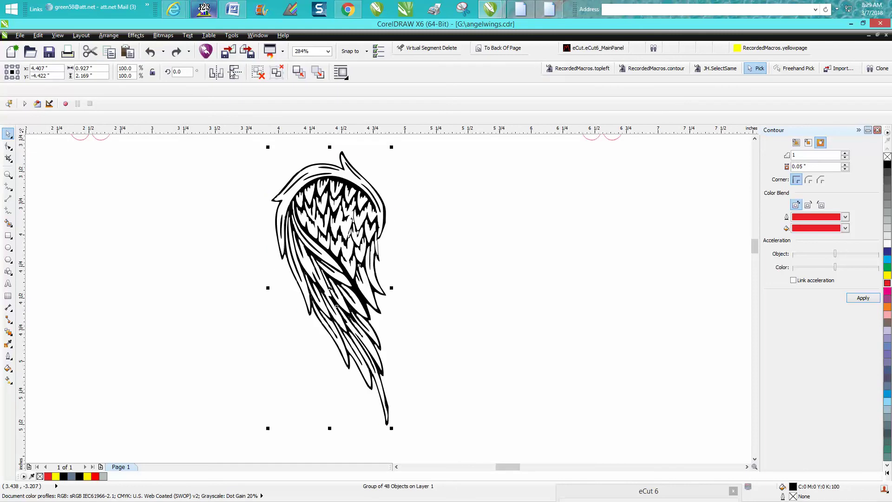
- Apply the red 0.05-inch contour with round corners and zoom into the wing's top
left_click(812, 182)
left_click(863, 298)
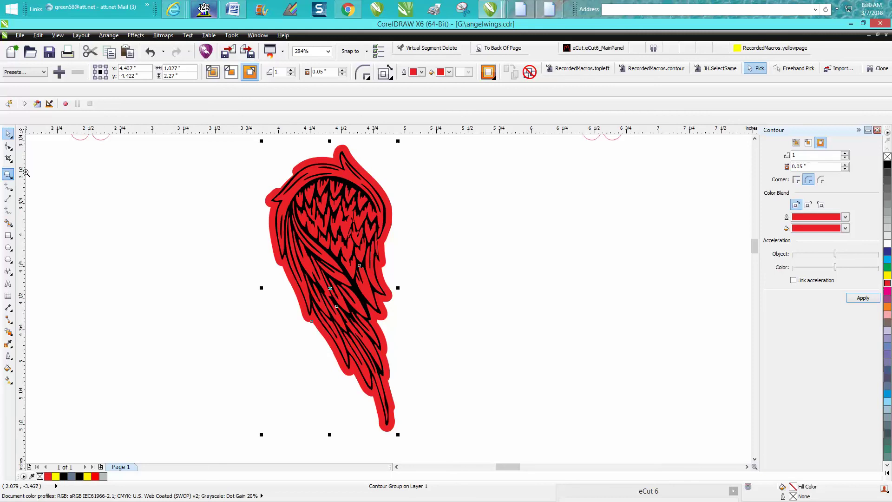
left_click(8, 174)
left_click_drag(258, 160, 334, 218)
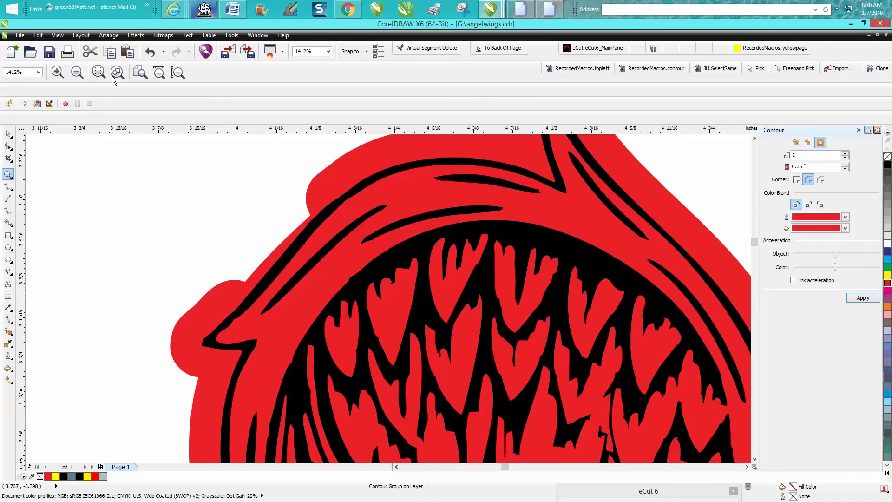
left_click(110, 35)
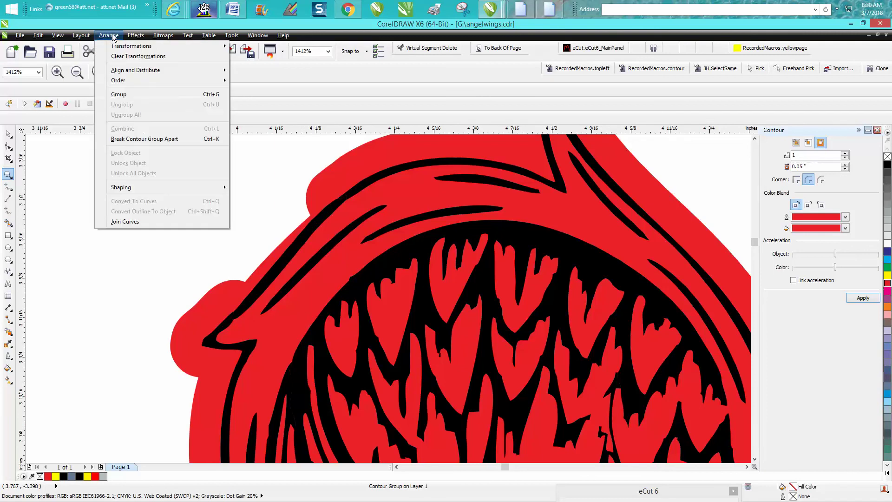
- Break the contour group apart, separating the rounded red contour from the wing
left_click(137, 139)
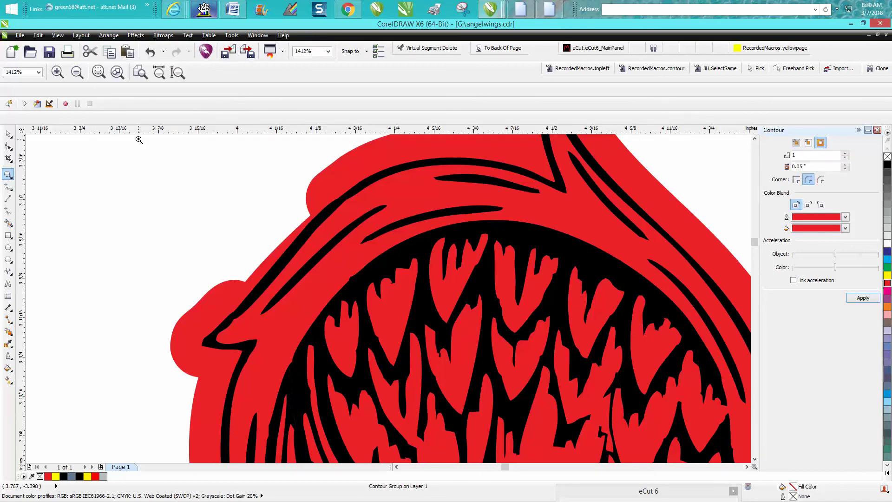
right_click(301, 185)
left_click(9, 135)
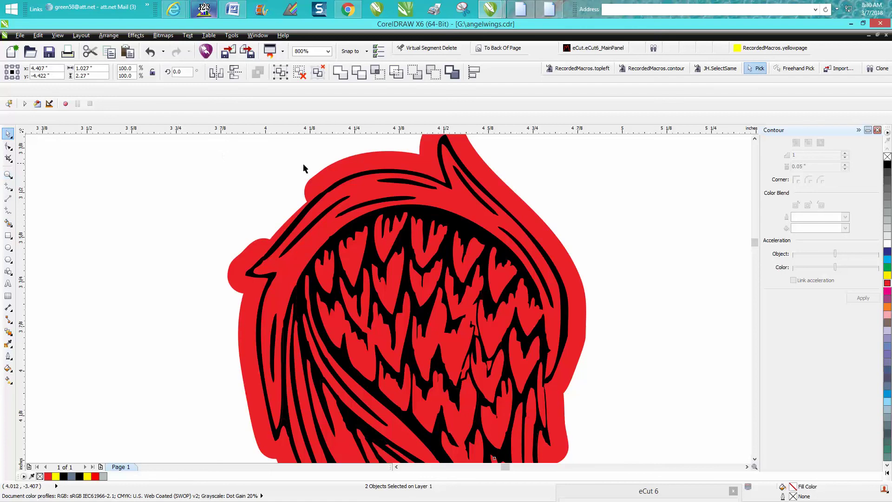
- Make the red contour an unfilled red hairline outline and zoom into its upper-left edge
left_click(340, 164)
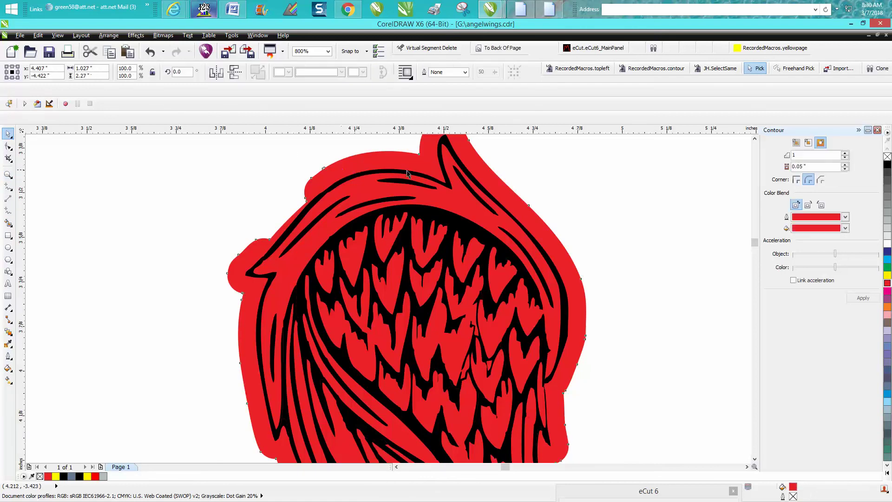
left_click(888, 156)
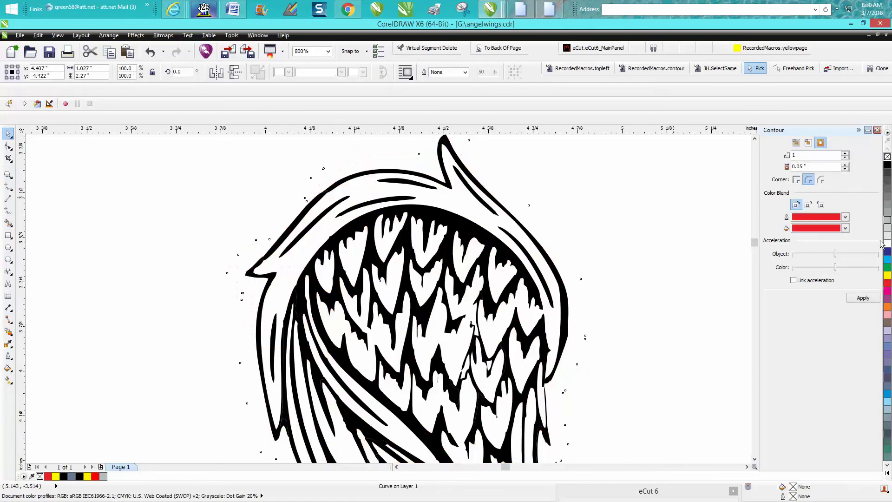
right_click(887, 282)
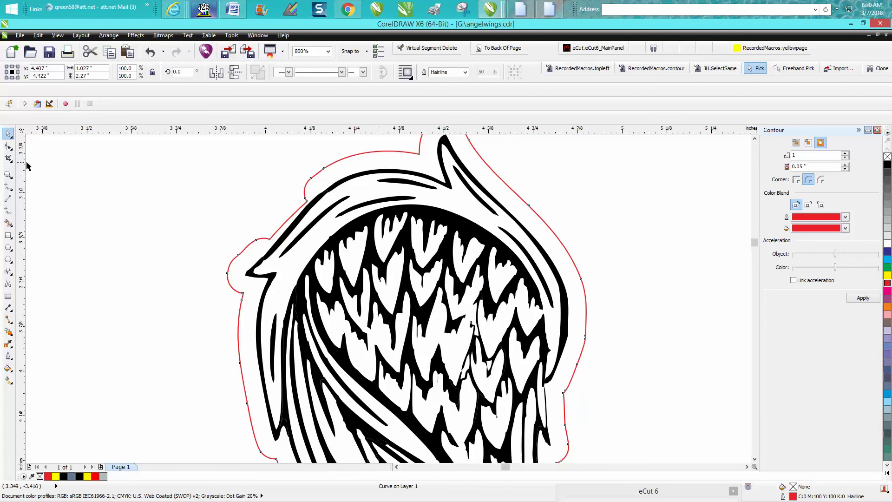
left_click(8, 174)
mouse_move(228, 177)
left_mouse_down()
mouse_move(386, 302)
mouse_move(412, 309)
left_mouse_up()
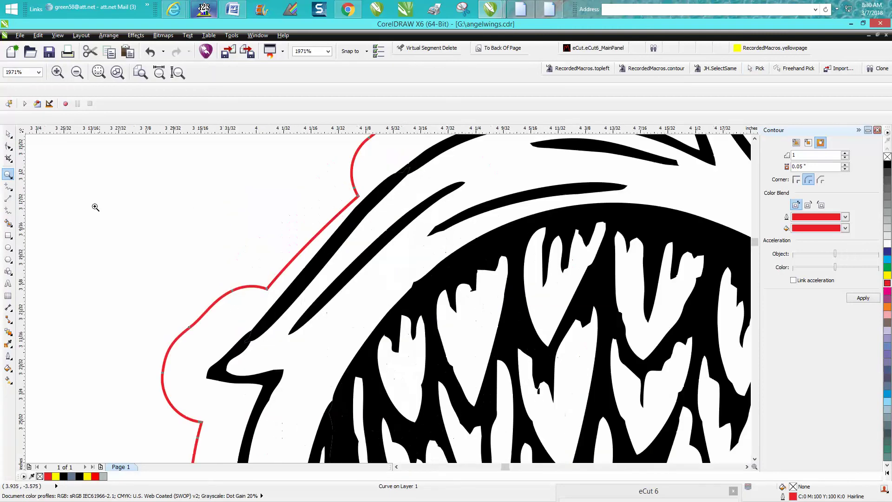
- Delete the corner nodes at the outline's upper-left bend with the Shape tool
left_click(8, 146)
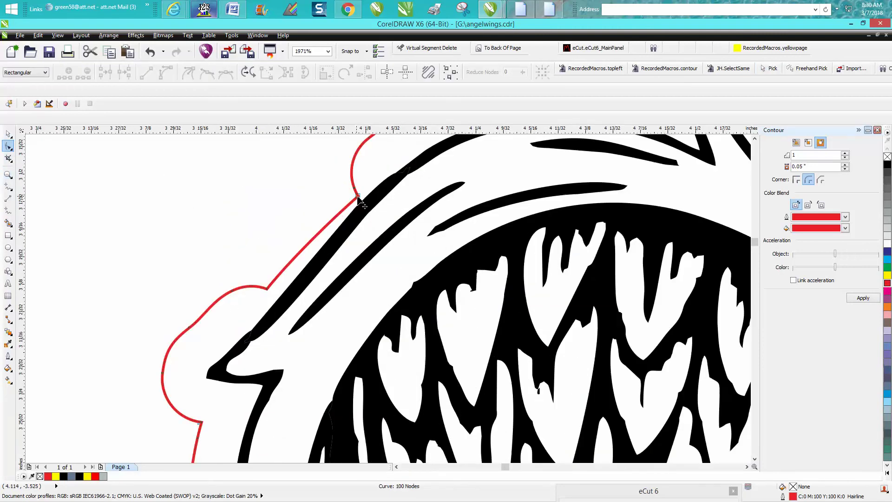
left_click_drag(359, 197, 354, 188)
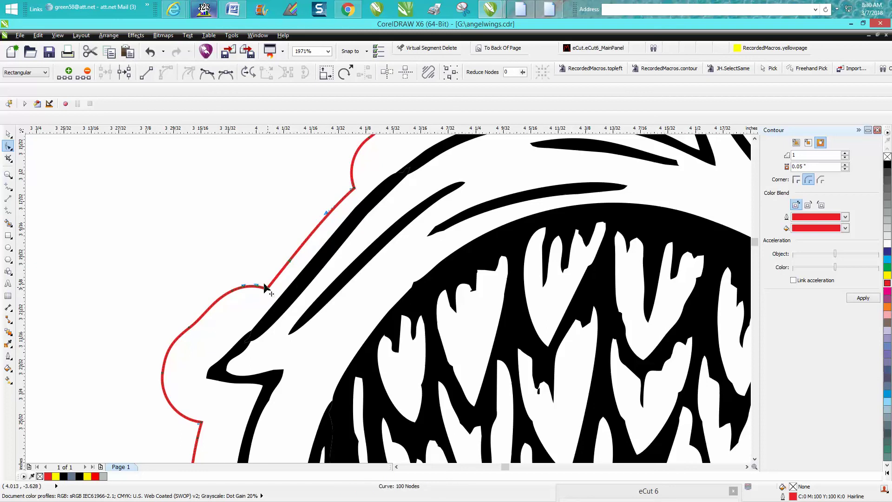
left_click_drag(266, 287, 262, 285)
left_click_drag(236, 233, 284, 306)
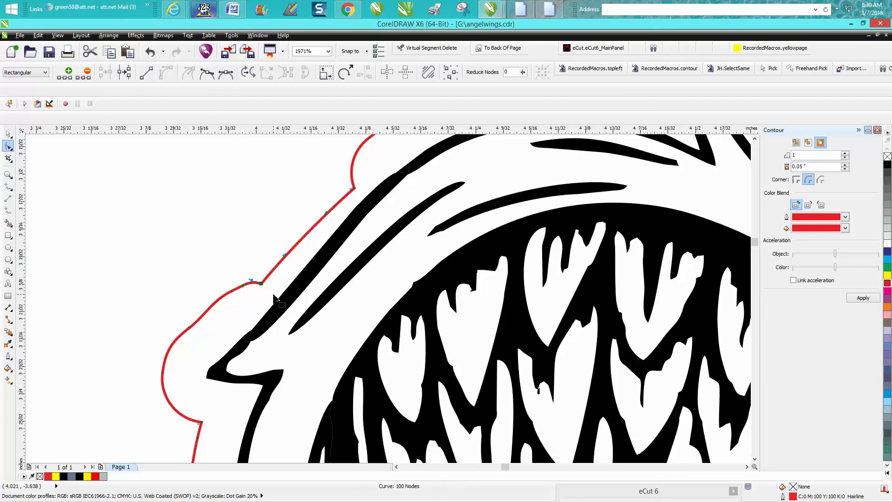
key("Delete")
left_click_drag(354, 197, 354, 197)
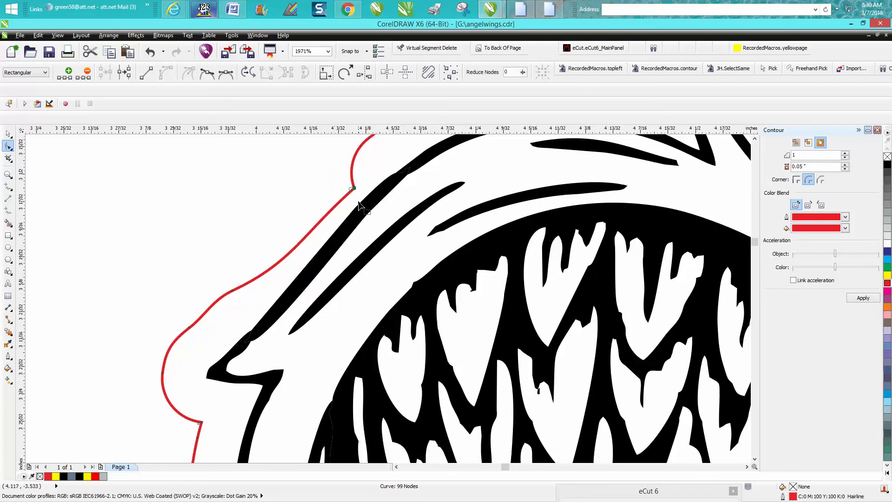
key("Delete")
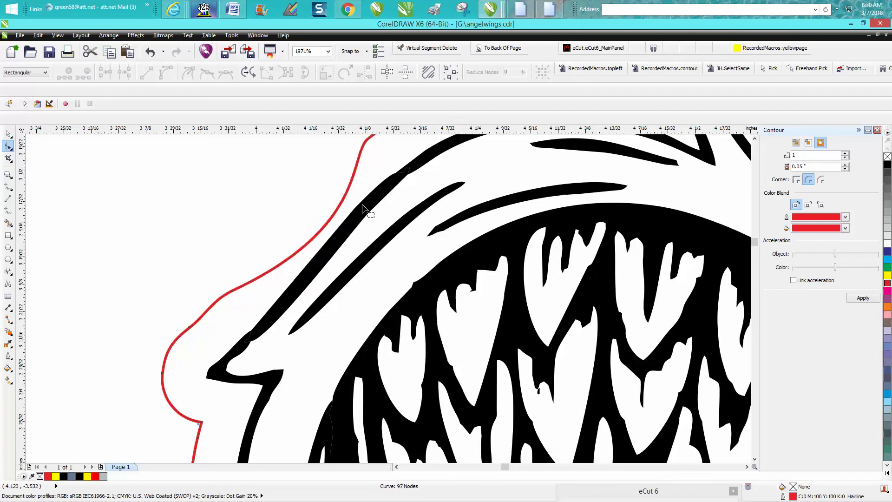
- Bend the remaining curve into a smoother arc and delete the leftover node
left_click(232, 291)
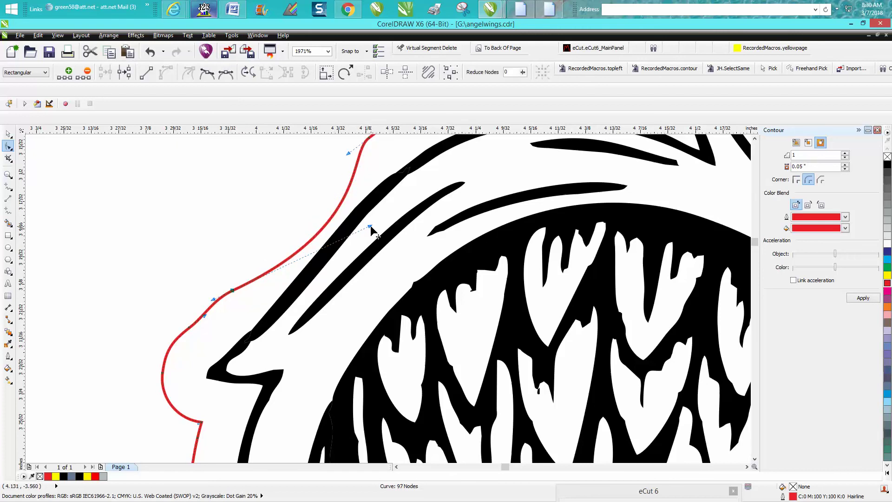
left_click_drag(371, 229, 280, 226)
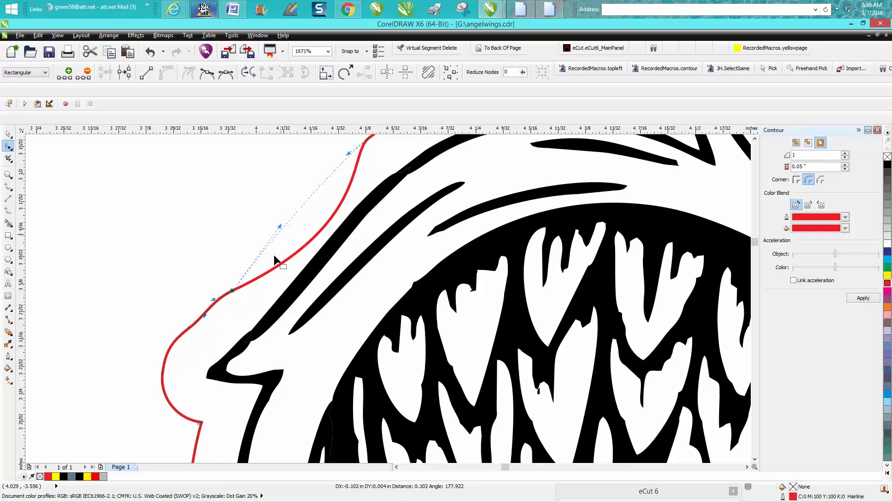
left_click(274, 255)
left_click_drag(205, 262, 255, 296)
key("Delete")
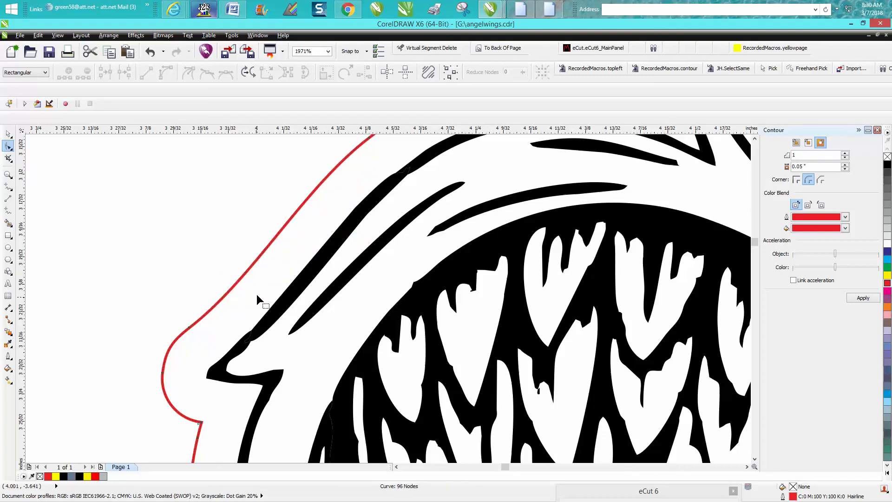
scroll(235, 278, "down", 4)
scroll(221, 230, "down", 2)
- Deselect everything and set the nudge distance to 2 inches
left_click(8, 134)
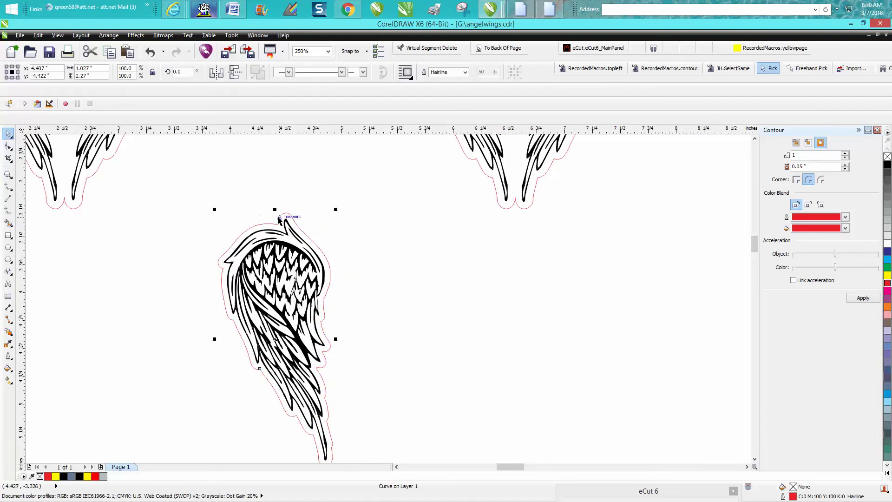
left_click_drag(278, 216, 278, 217)
key("Escape")
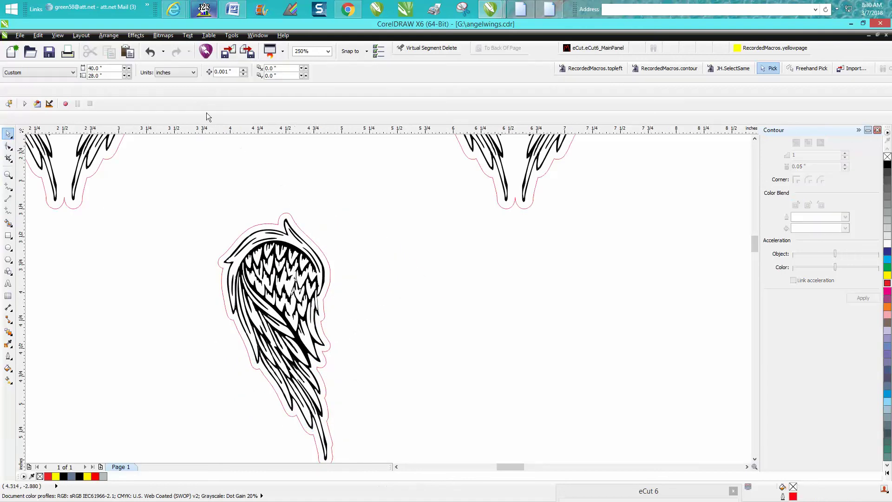
left_click(234, 72)
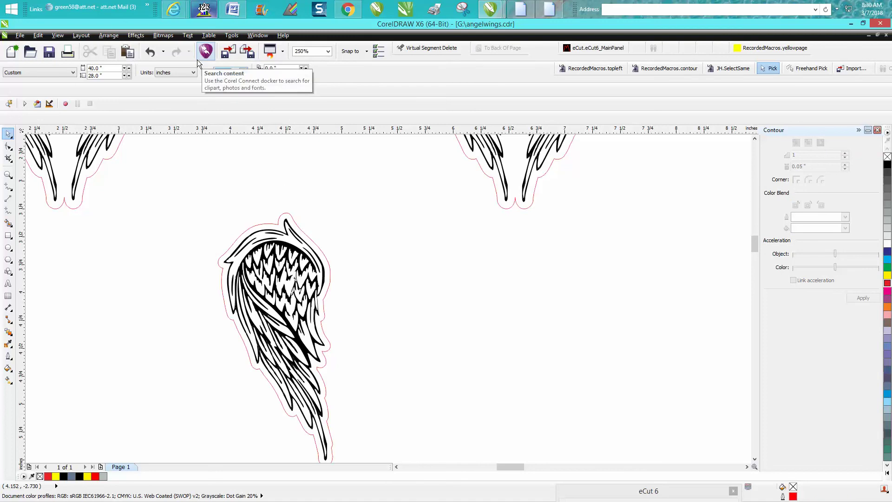
type("2")
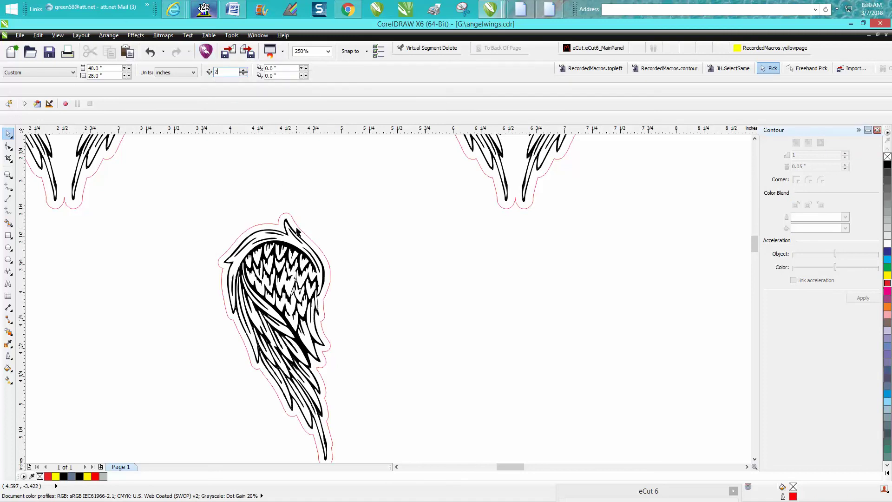
- Nudge the red outline 2 inches to the right of the black wing
left_click(296, 231)
key("Right")
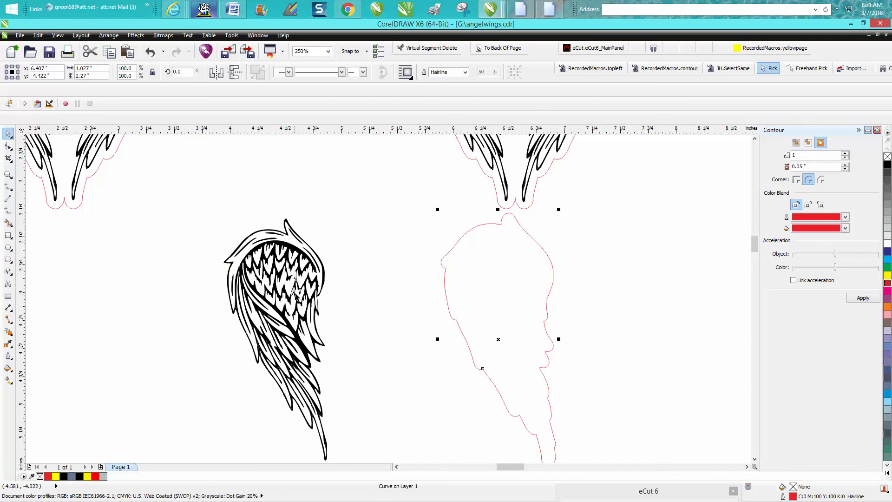
scroll(302, 274, "down", 1)
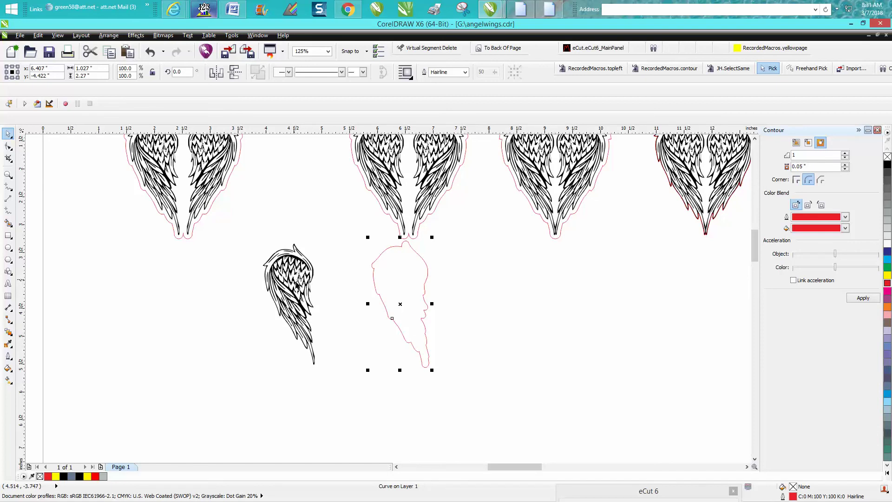
- Zoom in on the black wing and select its group
left_click(8, 174)
left_click_drag(253, 231, 377, 373)
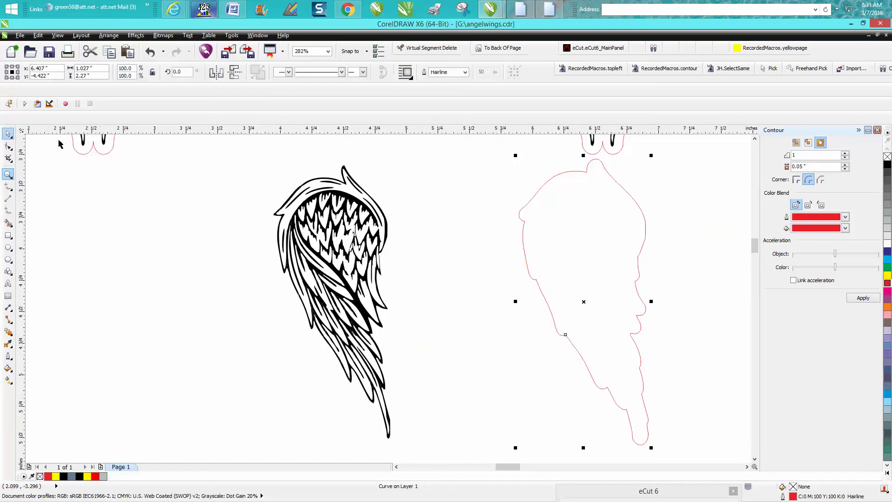
key("space")
left_click(334, 223)
- Apply a red contour with 0.01-inch offset to the wing and zoom in to inspect it
left_click_drag(820, 166, 760, 162)
type(".0")
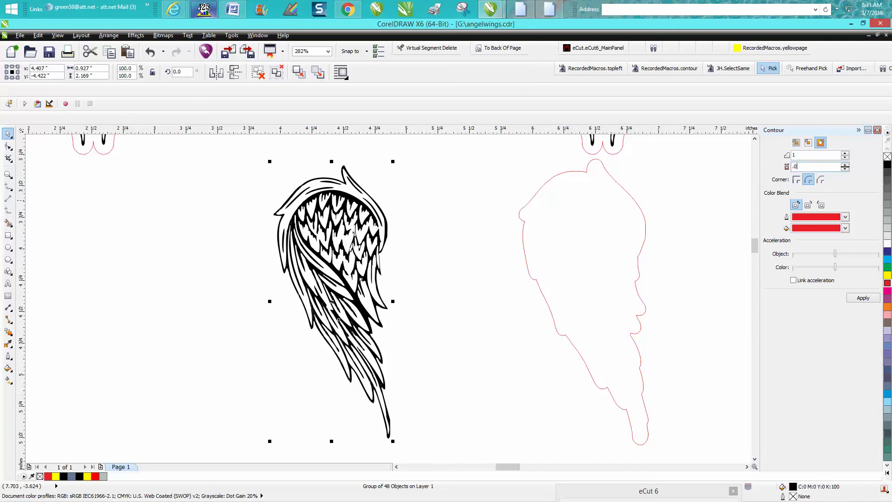
left_click(858, 299)
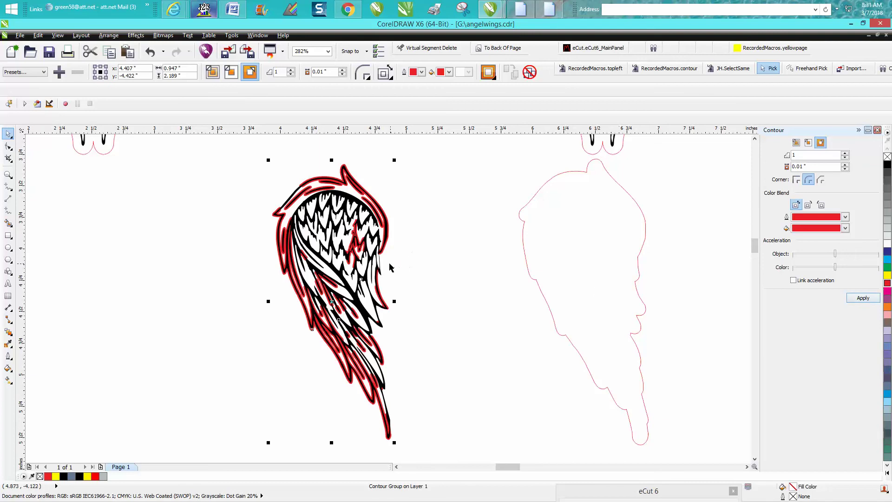
left_click(8, 174)
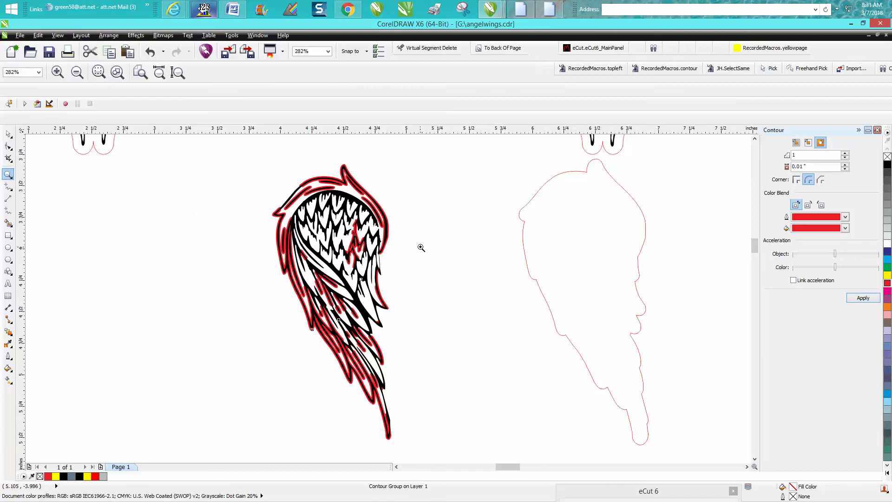
left_click_drag(374, 244, 408, 288)
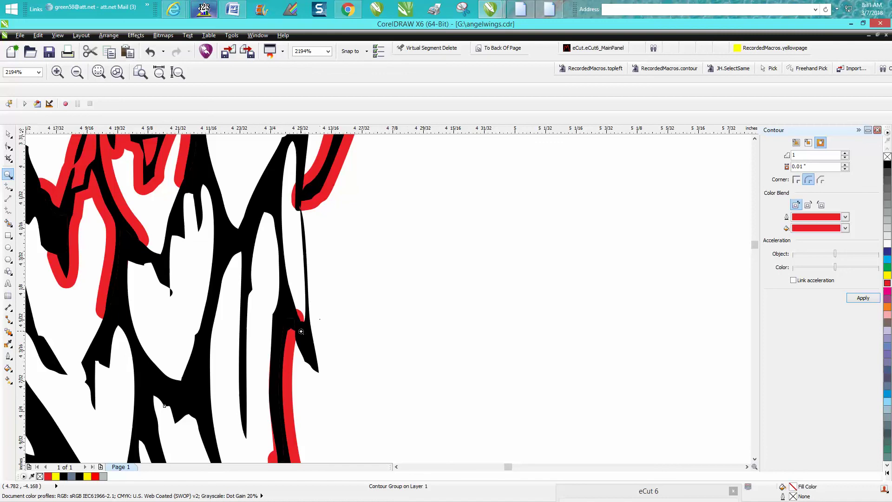
scroll(313, 221, "down", 3)
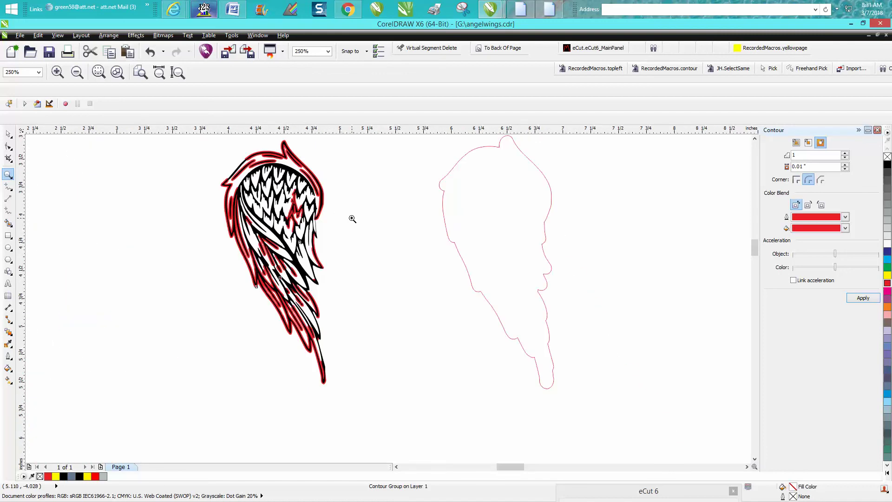
scroll(352, 218, "down", 1)
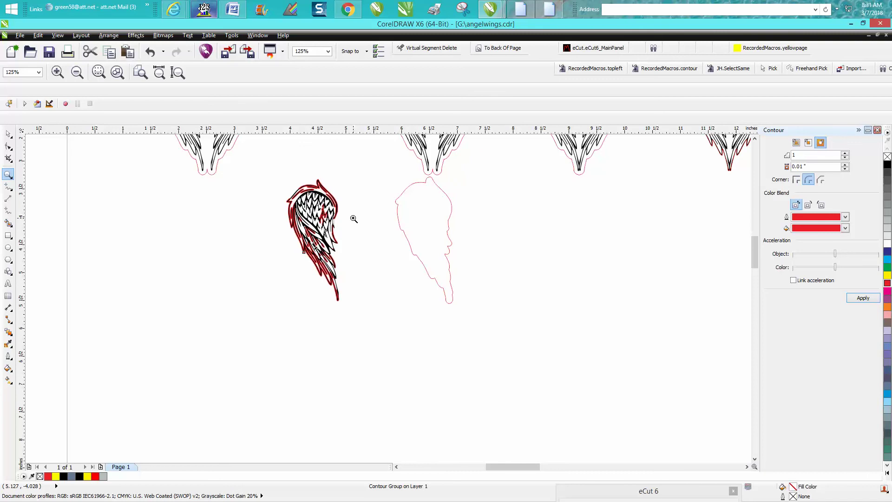